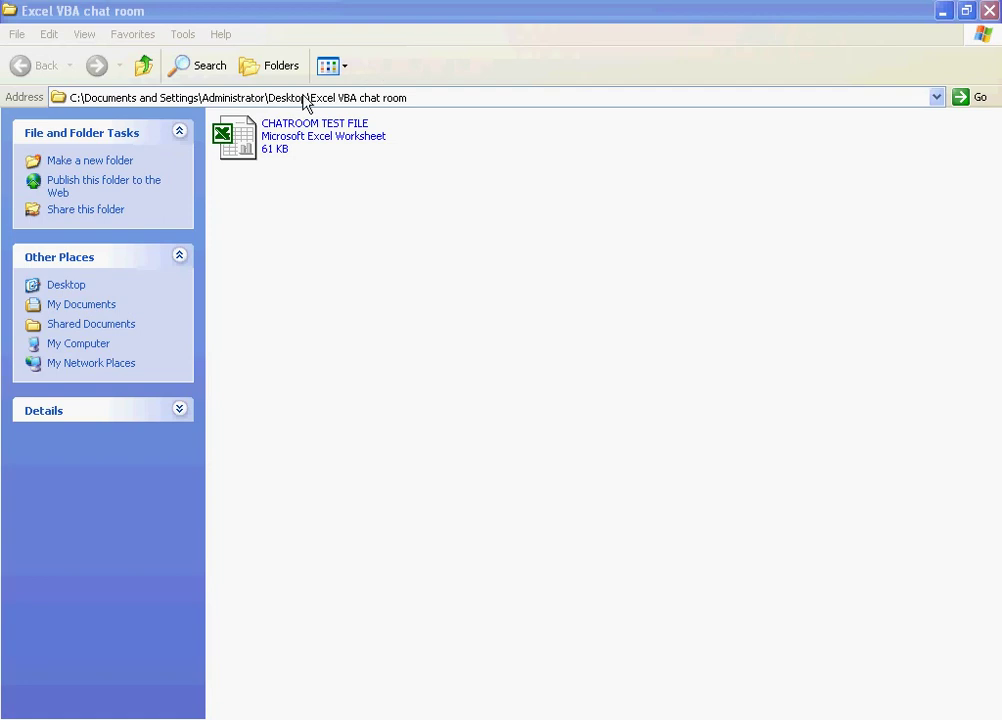
# Step: Open CHATROOM TEST FILE in Excel with macros enabled
pyautogui.click(261, 135)
pyautogui.doubleClick(261, 135)
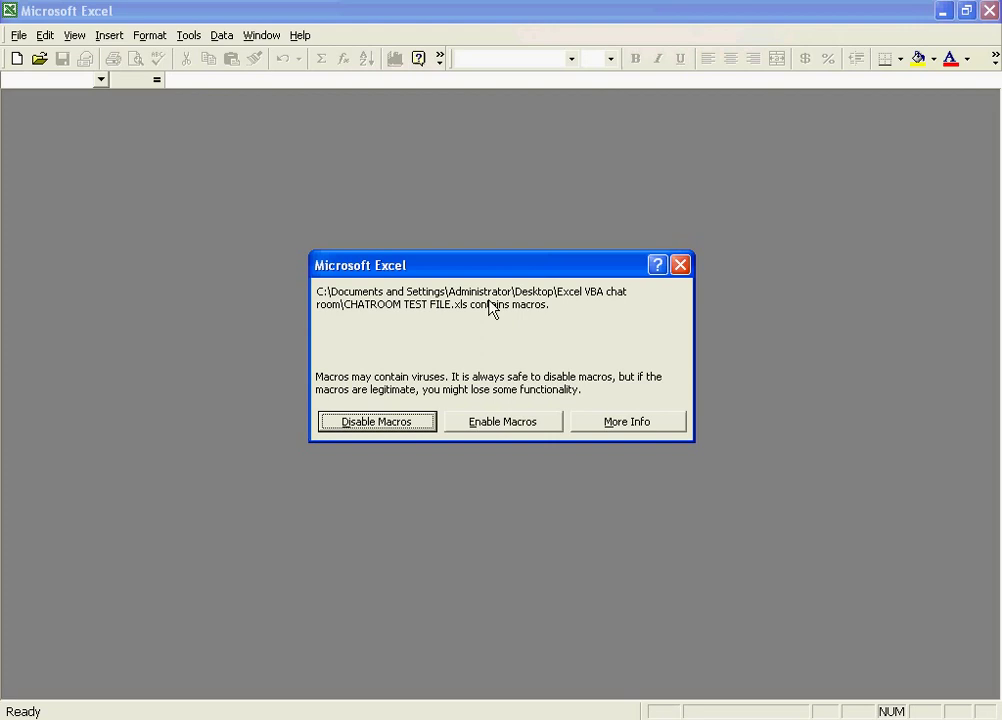
pyautogui.click(494, 424)
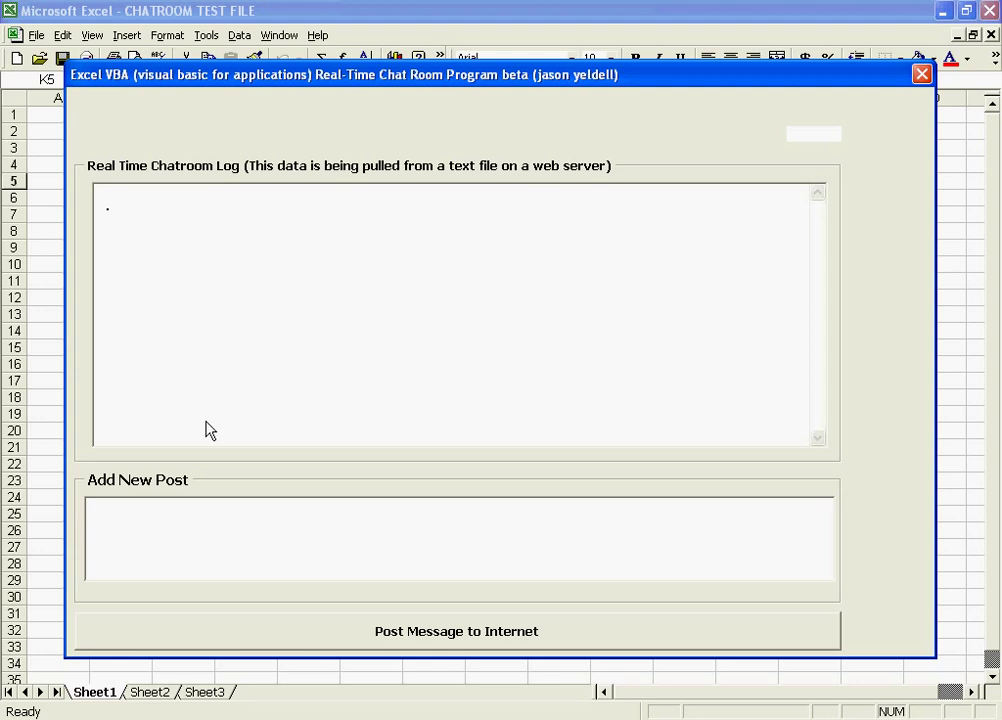
# Step: Post the message 'Hello World!!!!' to the web log and dismiss the confirmation
pyautogui.click(218, 565)
pyautogui.write('Hello World!')
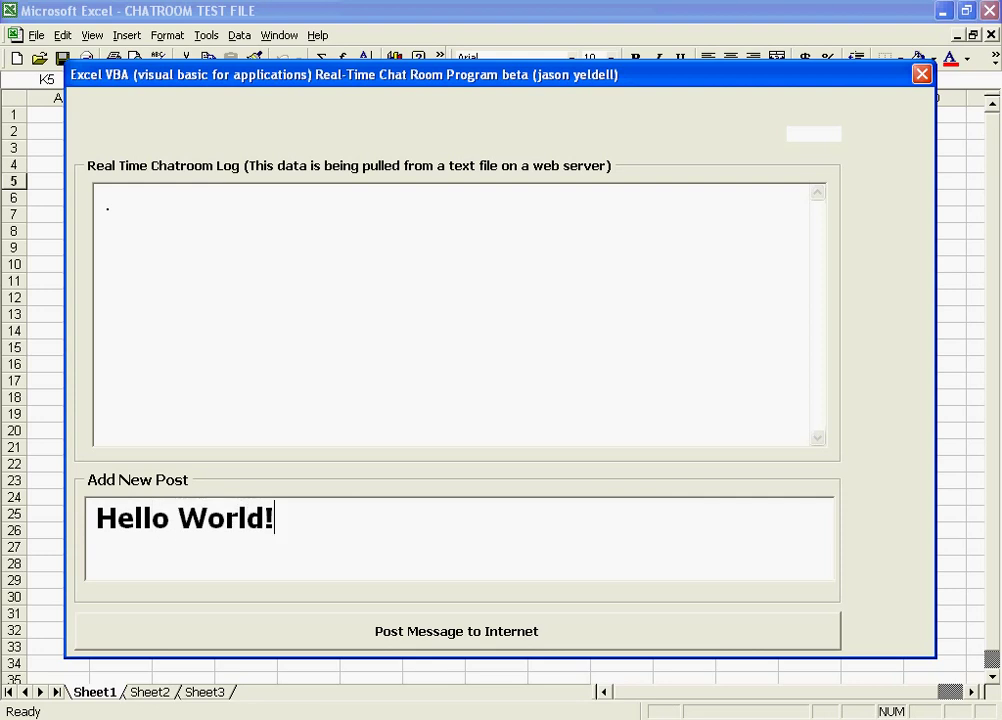
pyautogui.write('!!!')
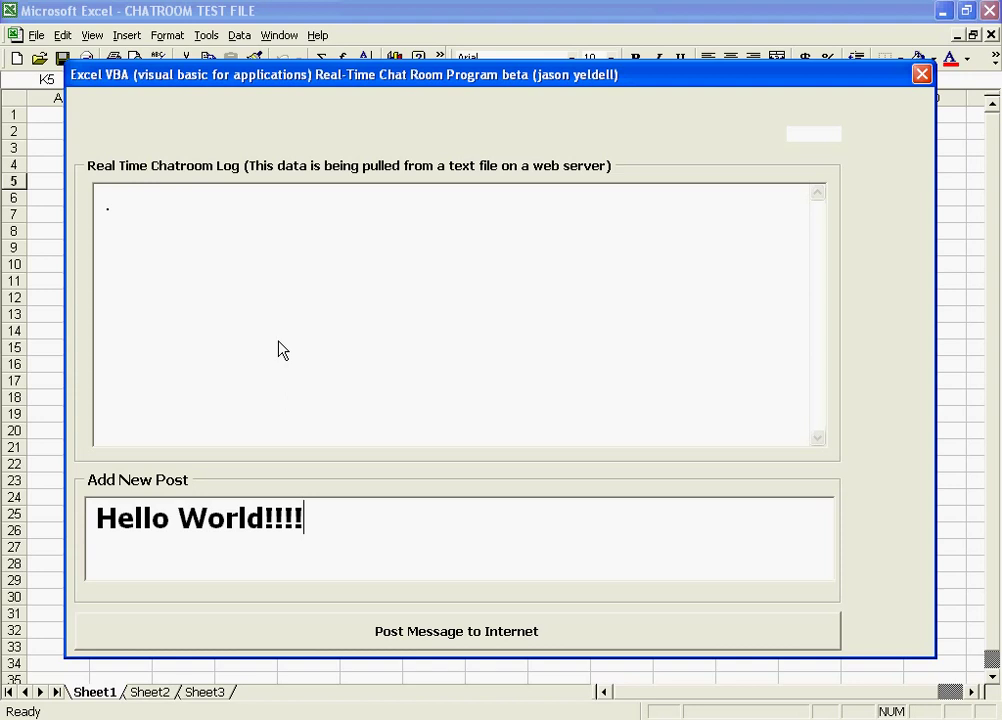
pyautogui.click(434, 638)
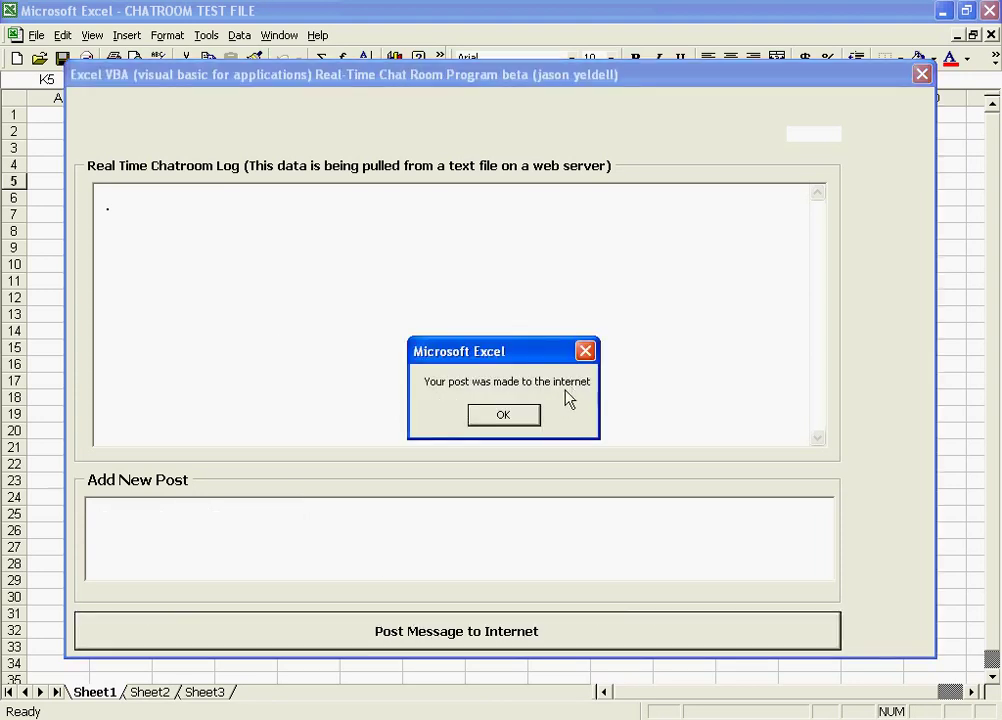
pyautogui.click(503, 416)
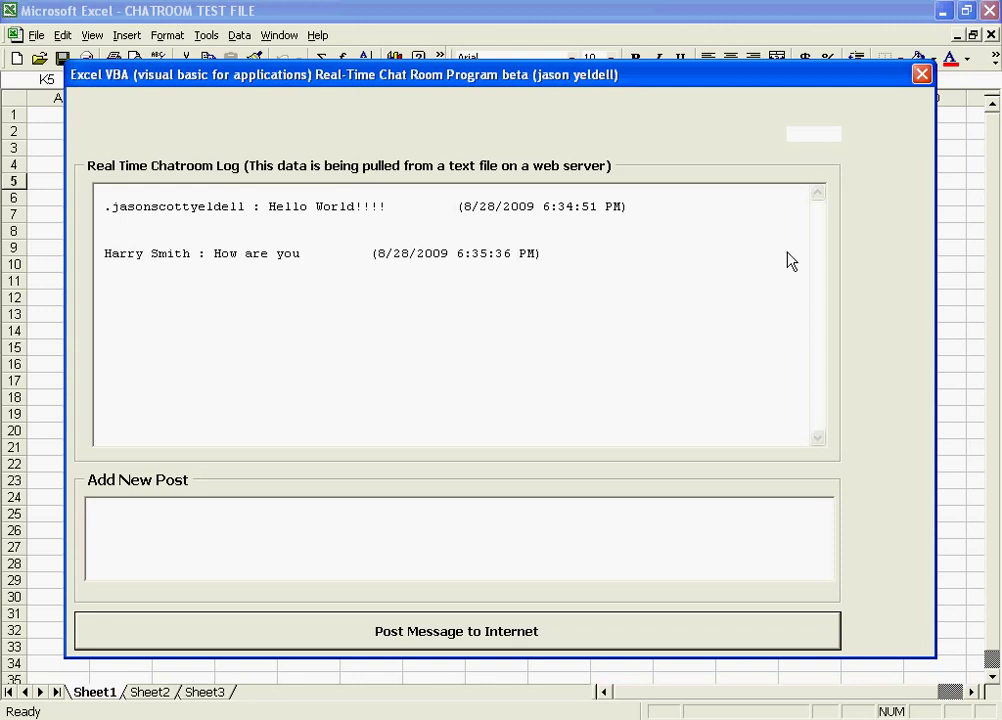
# Step: Start another post in the Add New Post box once the log shows the Hello World!!!! and How are you entries
pyautogui.click(407, 548)
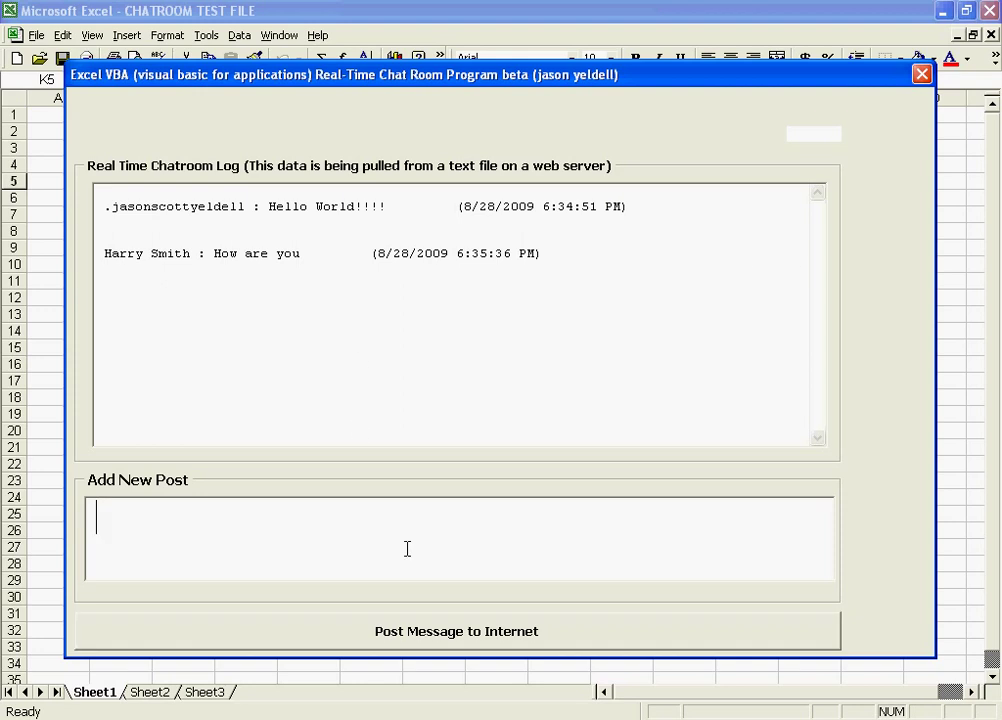
# Step: Post 'juuoo' to the chat room web log and dismiss the confirmation
pyautogui.write('juuoo')
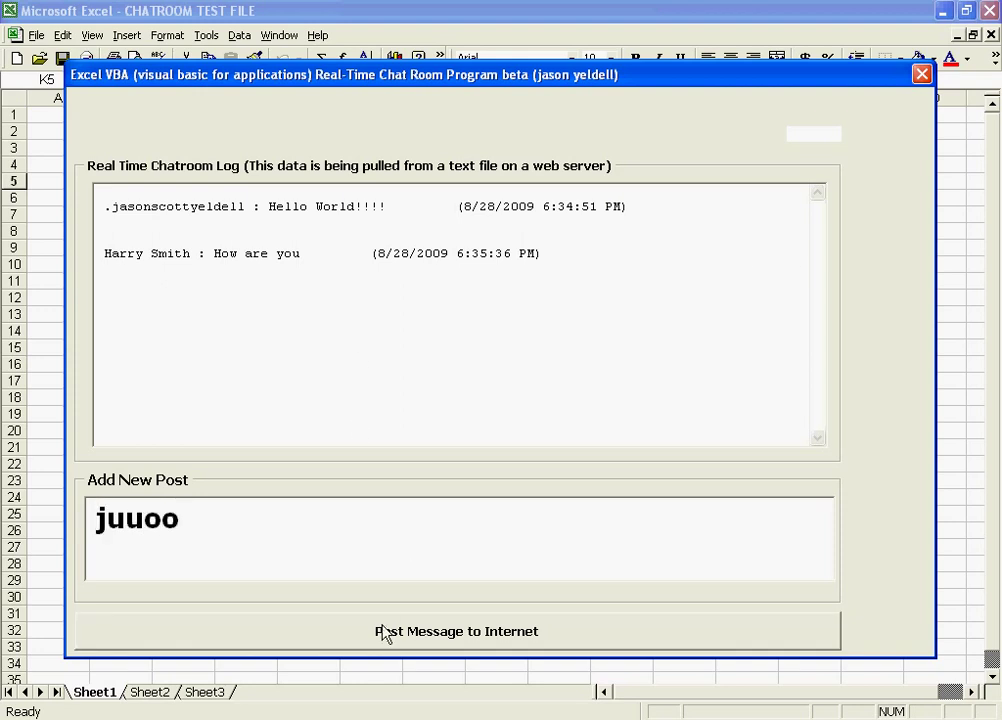
pyautogui.click(383, 632)
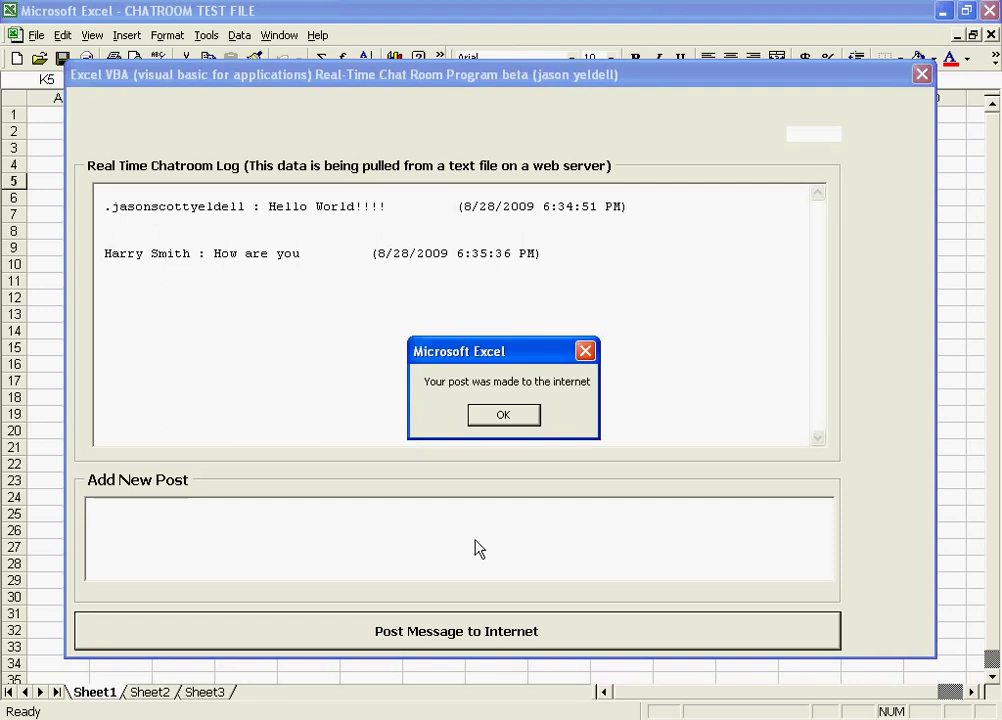
pyautogui.click(532, 416)
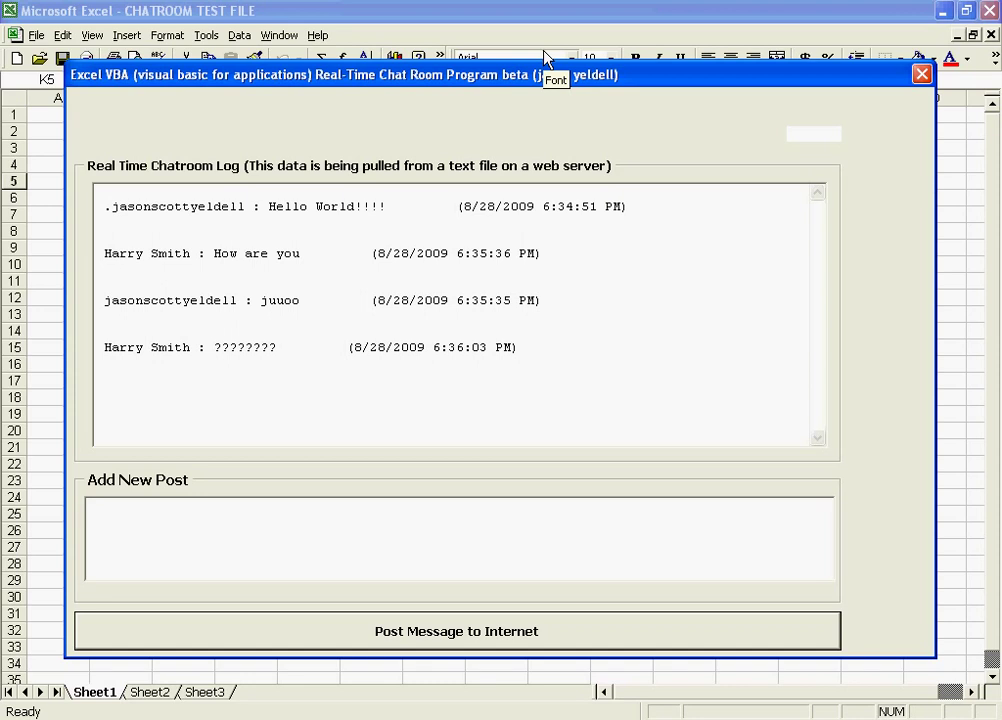
# Step: Close the chat form and open the Visual Basic Editor, ending the interrupted macro
pyautogui.click(921, 75)
pyautogui.click(207, 35)
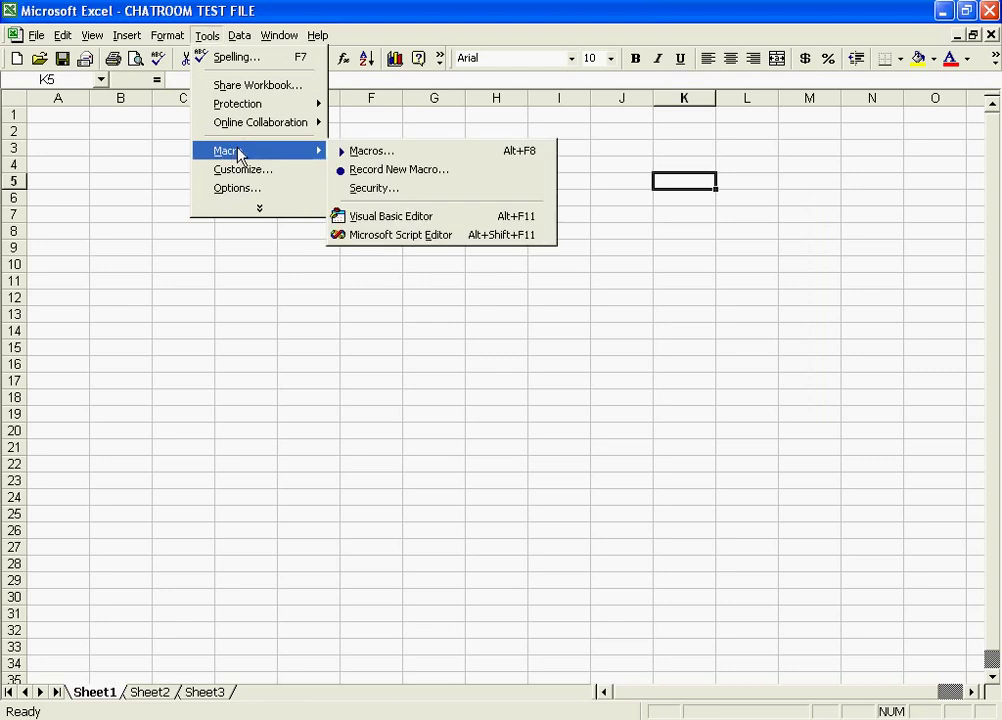
pyautogui.moveTo(255, 150)
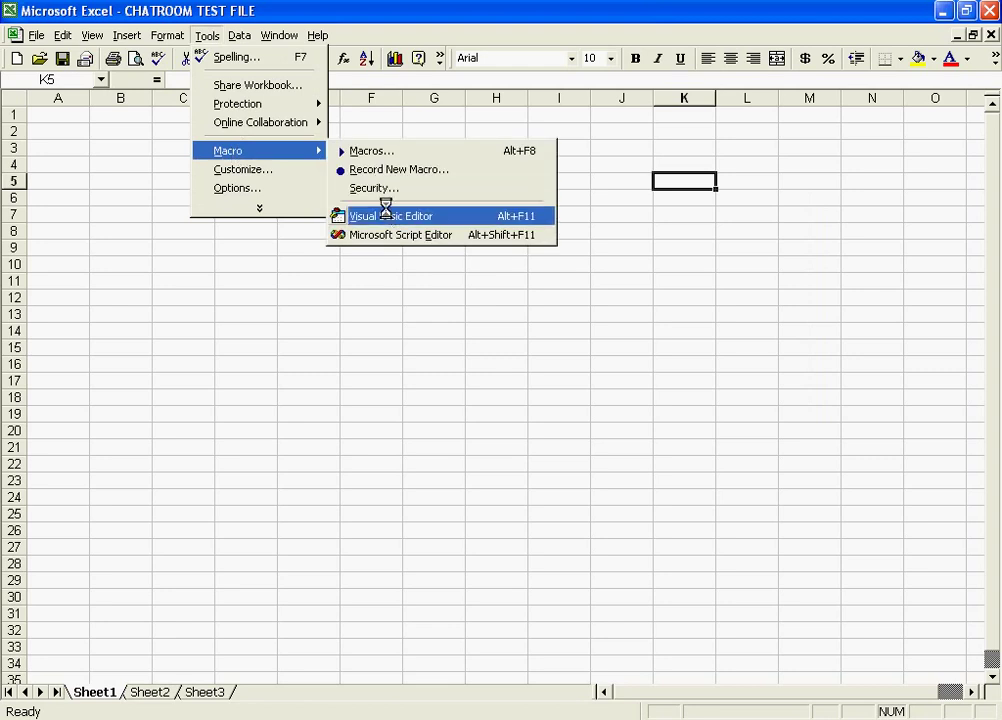
pyautogui.click(389, 215)
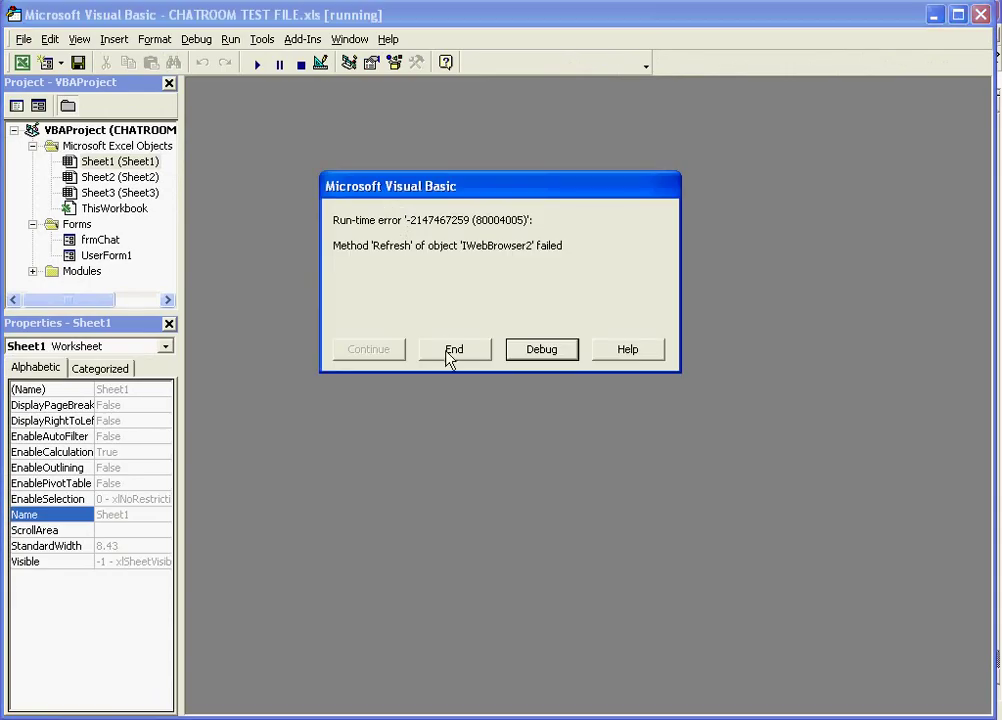
pyautogui.click(452, 350)
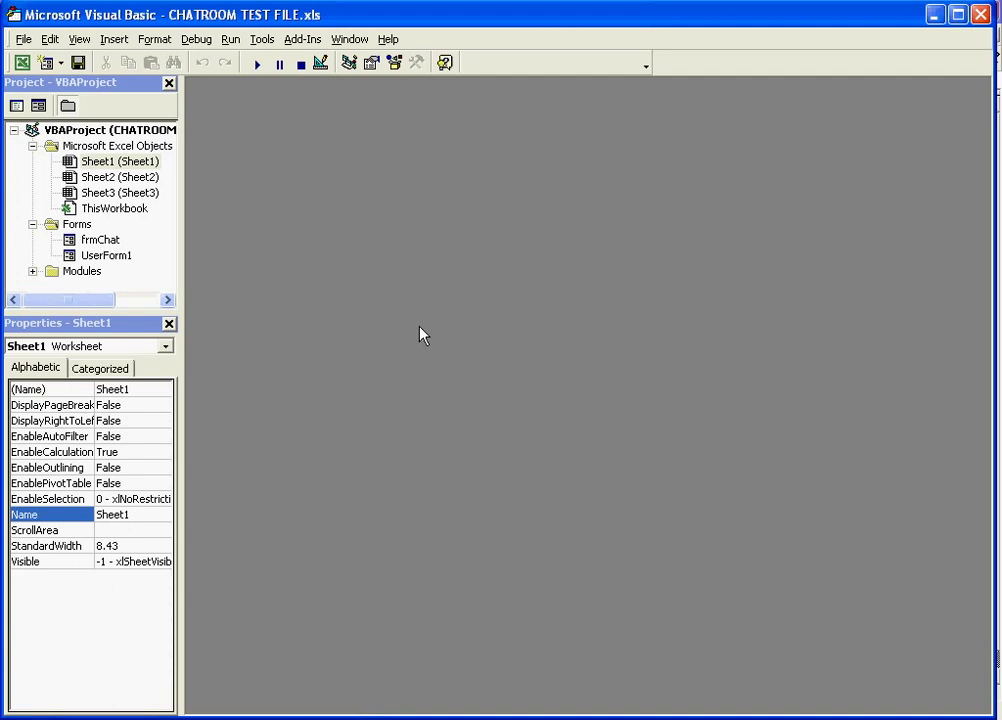
# Step: Show the frmChat form design, expand Modules to reveal Module1, and select ThisWorkbook
pyautogui.rightClick(84, 246)
pyautogui.click(135, 275)
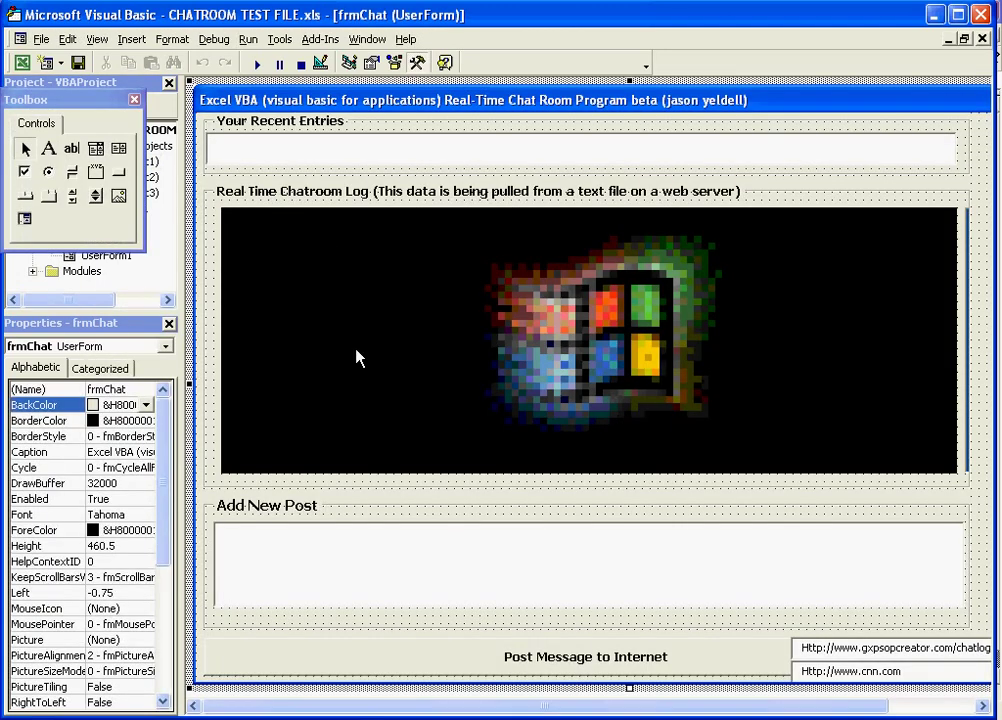
pyautogui.moveTo(148, 261); pyautogui.dragTo(146, 293)
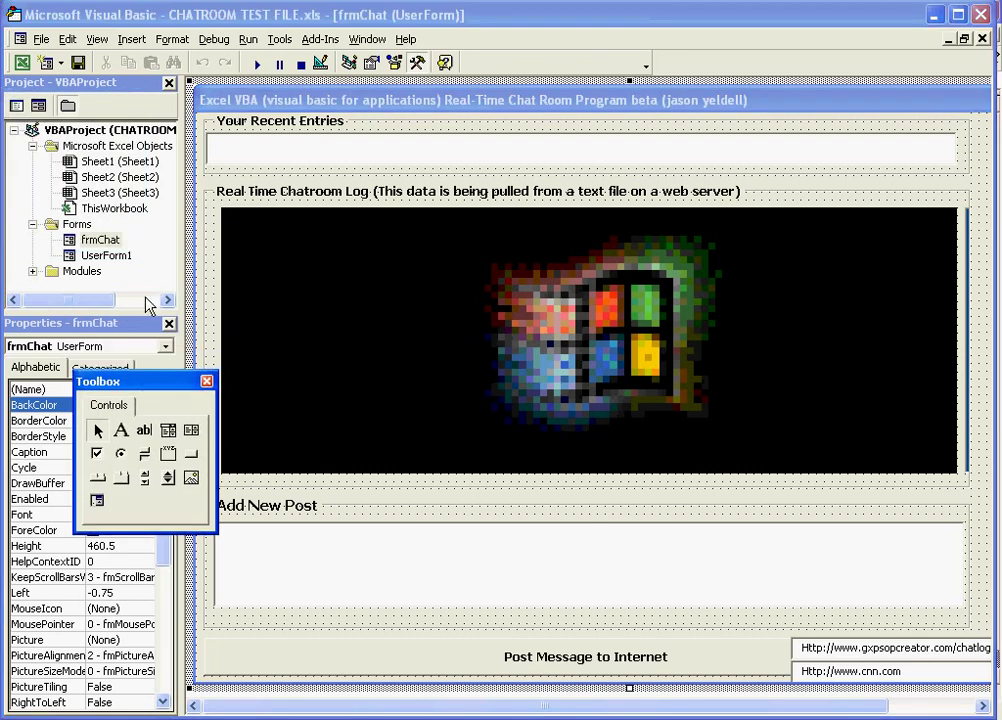
pyautogui.click(32, 272)
pyautogui.click(95, 195)
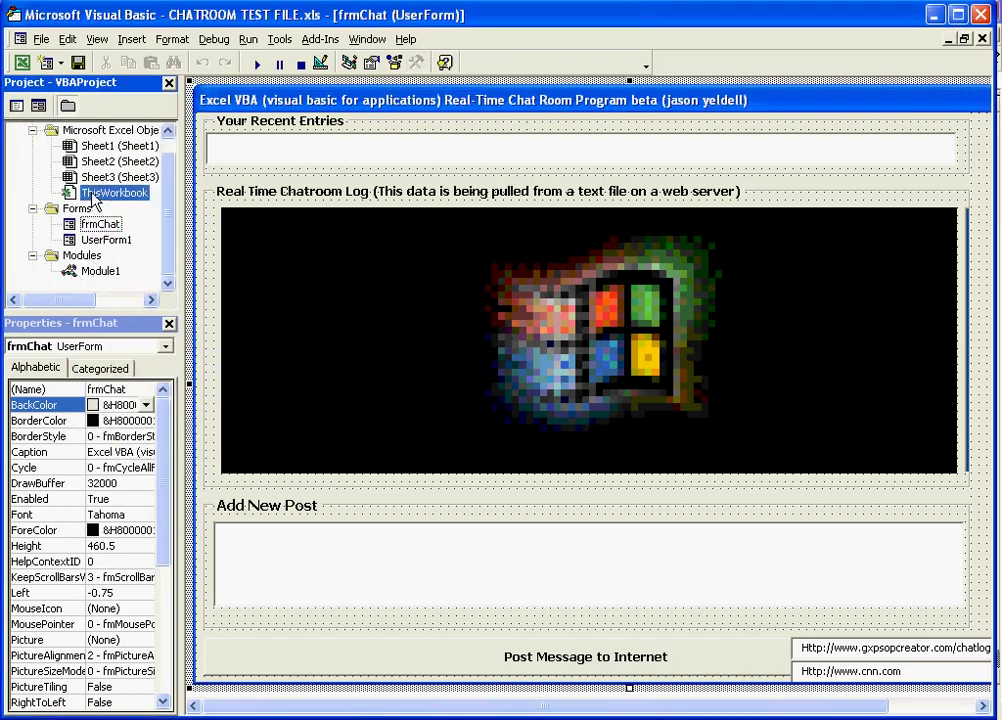
pyautogui.rightClick(95, 195)
pyautogui.click(215, 204)
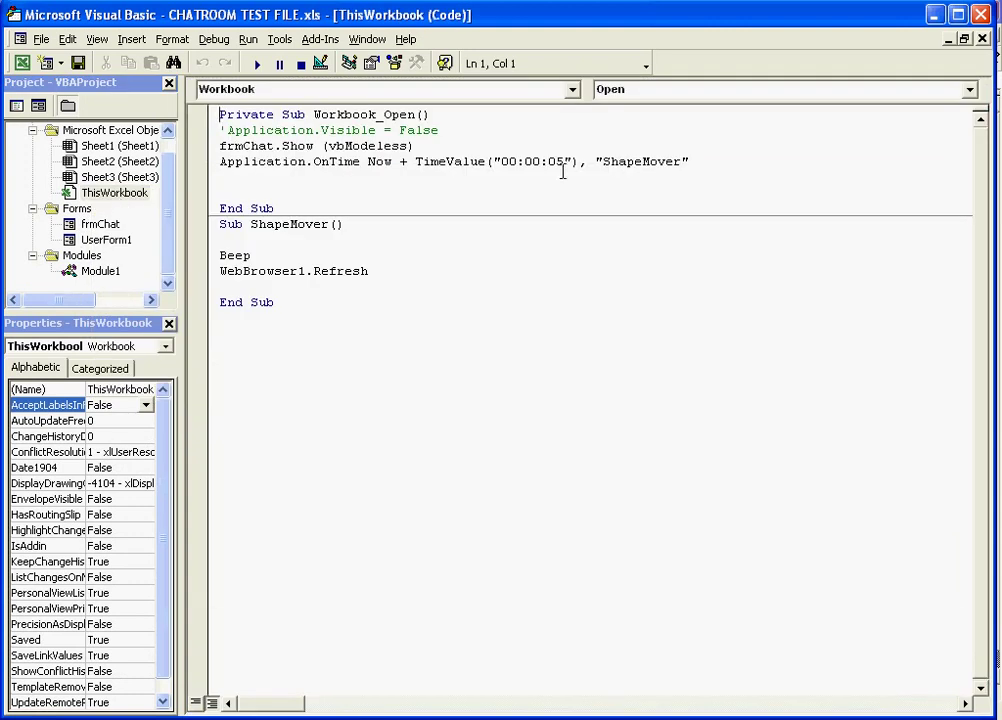
pyautogui.rightClick(100, 226)
pyautogui.click(130, 260)
pyautogui.click(168, 224)
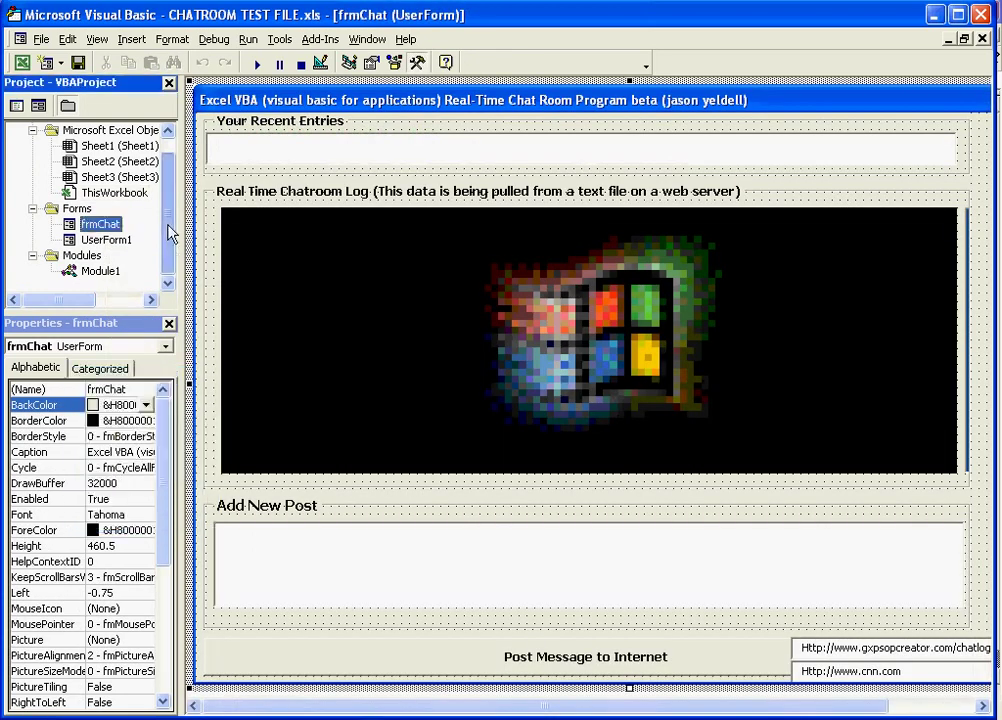
pyautogui.scroll(1, 168, 224)
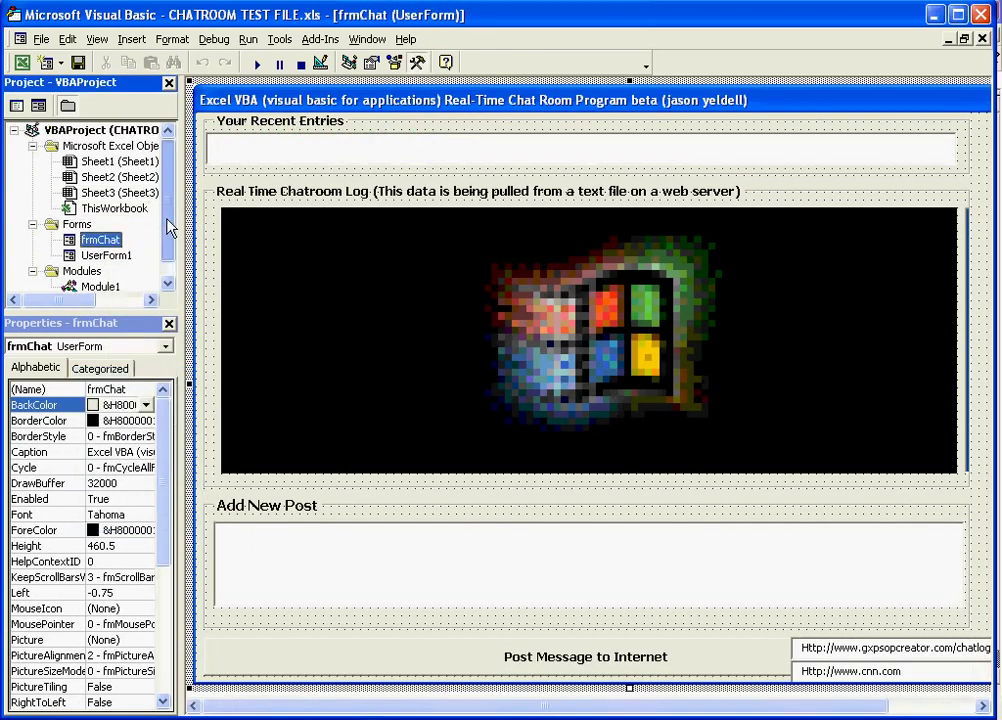
pyautogui.click(169, 284)
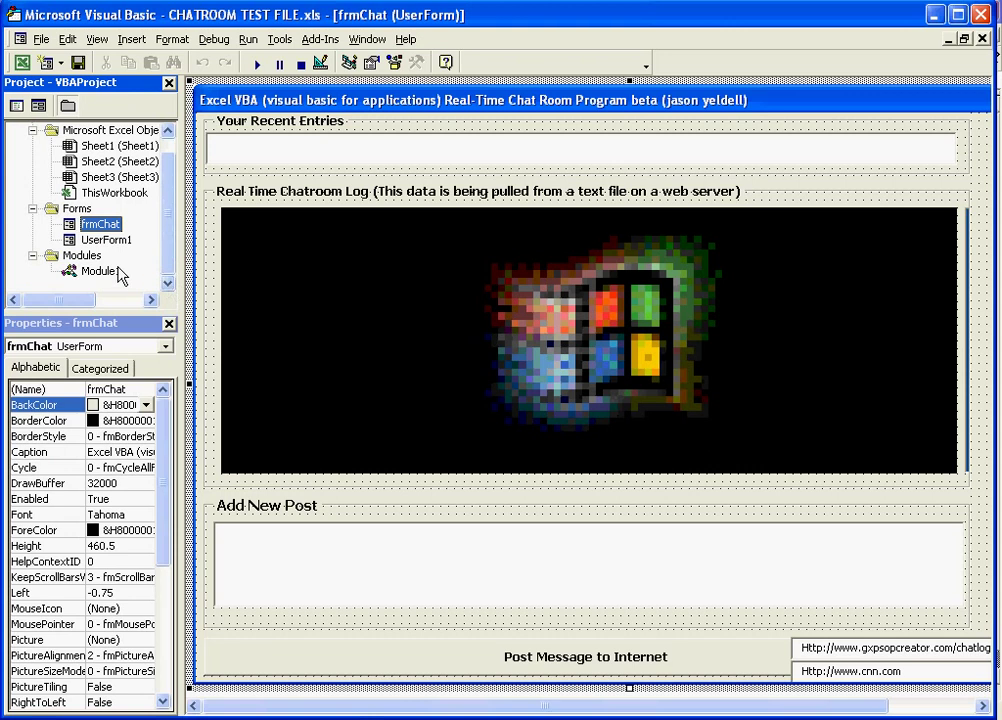